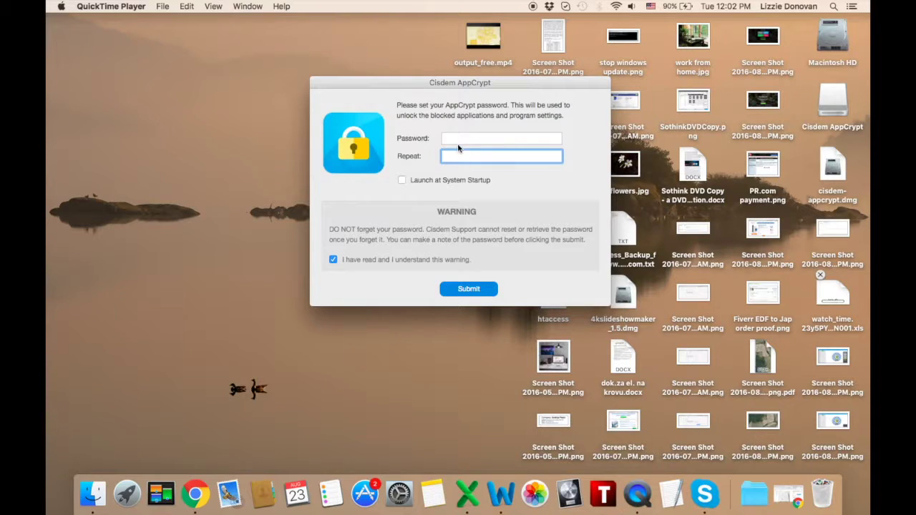
- Begin entering a new master password in AppCrypt's first-run password setup dialog
{"action": "left_click", "coordinate": [458, 141]}
- Enter the master password in Password and Repeat, then submit it
{"action": "type", "text": "123"}
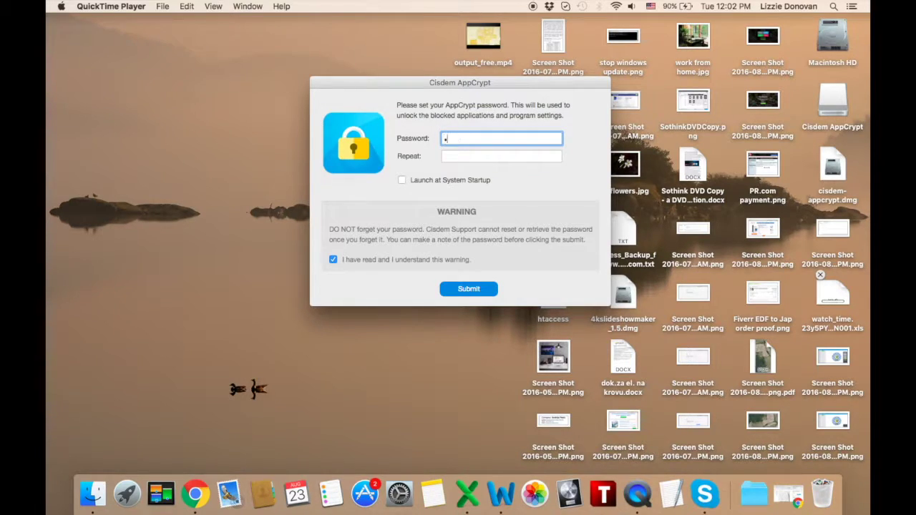
{"action": "type", "text": "456"}
{"action": "left_click", "coordinate": [501, 156]}
{"action": "type", "text": "12345"}
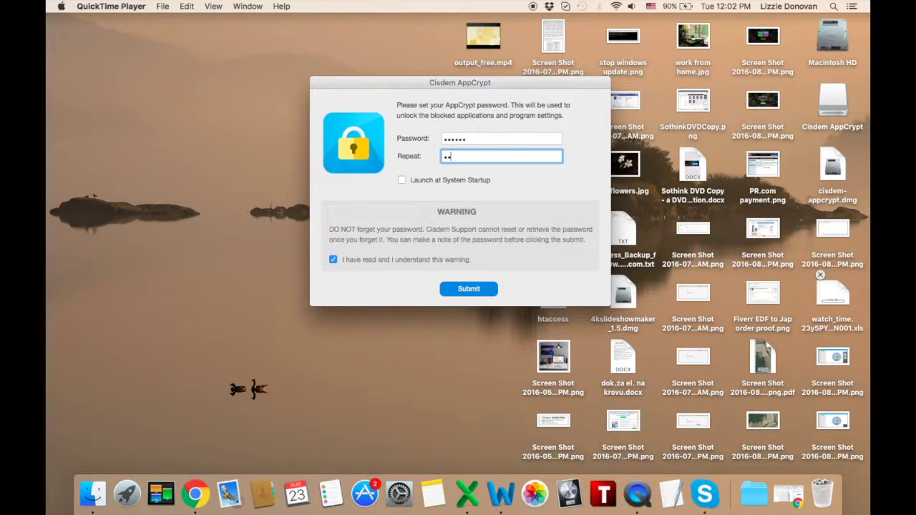
{"action": "type", "text": "6"}
{"action": "left_click", "coordinate": [457, 290]}
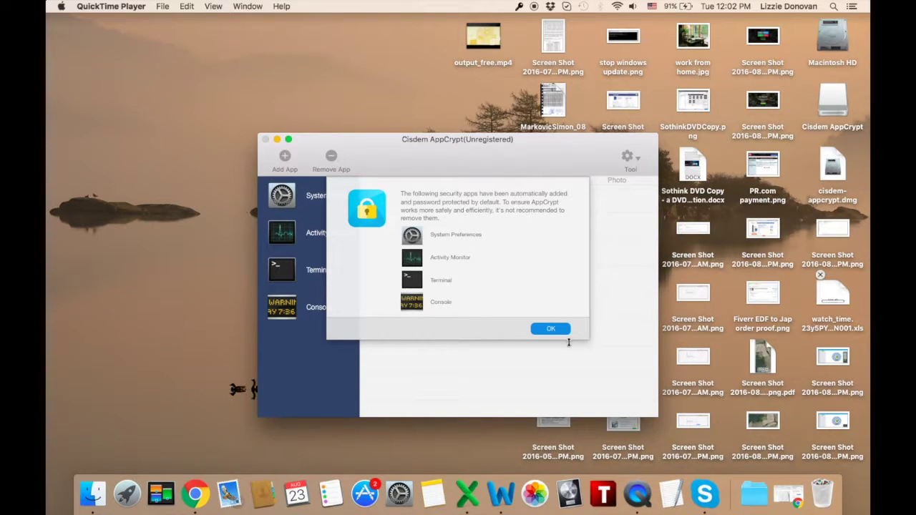
- Dismiss the default-apps notice and add Skype.app from Applications to the protected list
{"action": "left_click", "coordinate": [549, 329]}
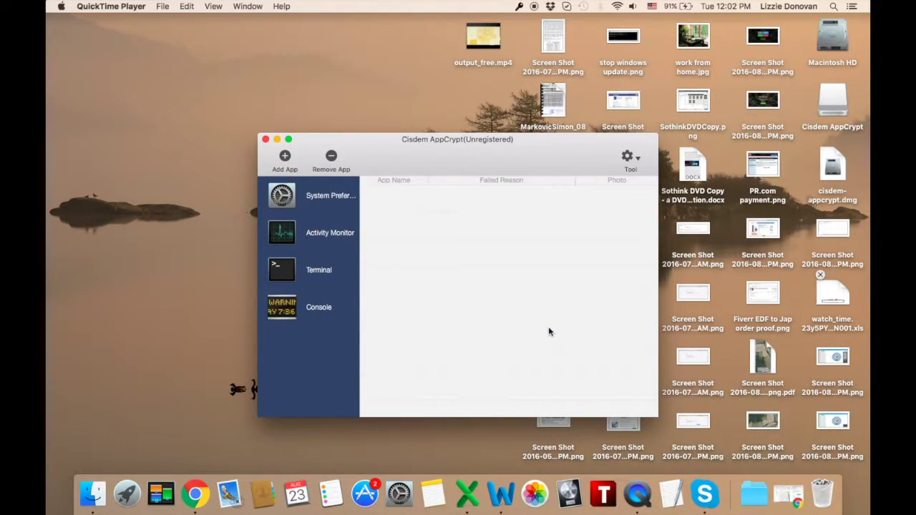
{"action": "left_click", "coordinate": [285, 158]}
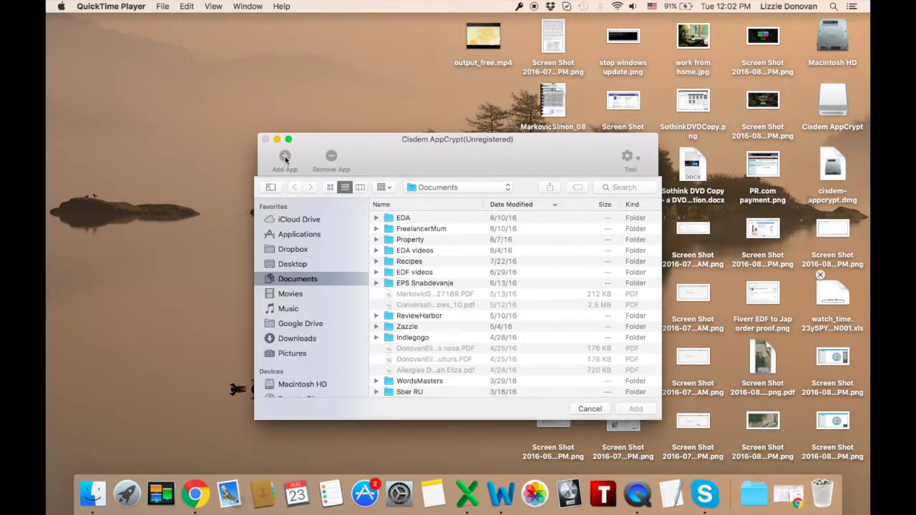
{"action": "left_click", "coordinate": [299, 236]}
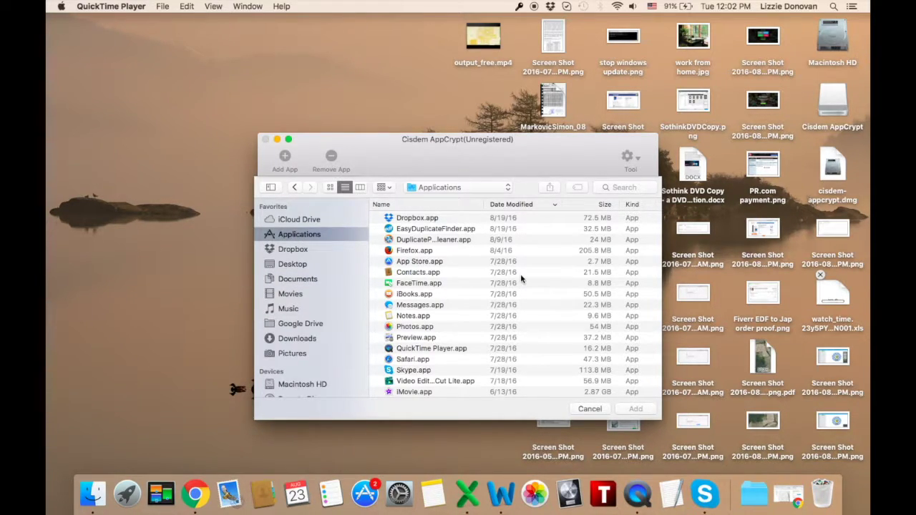
{"action": "left_click", "coordinate": [414, 371]}
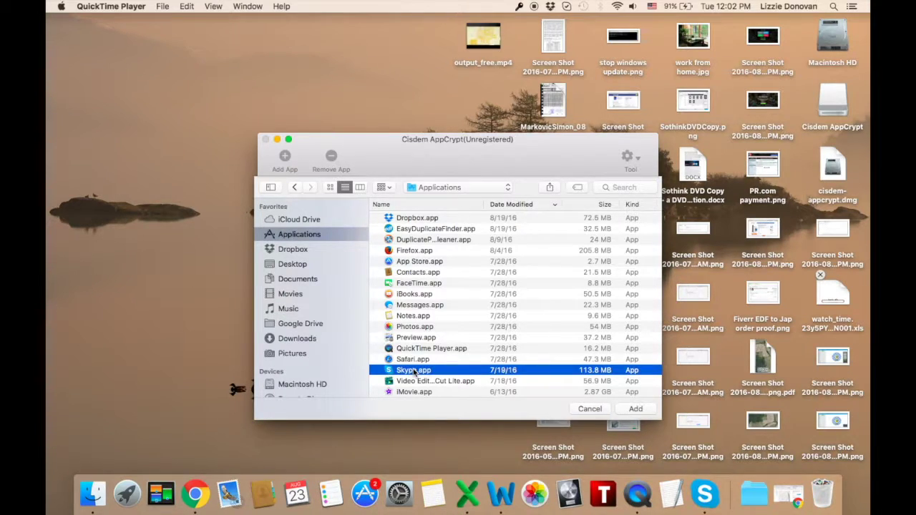
{"action": "left_click", "coordinate": [635, 409]}
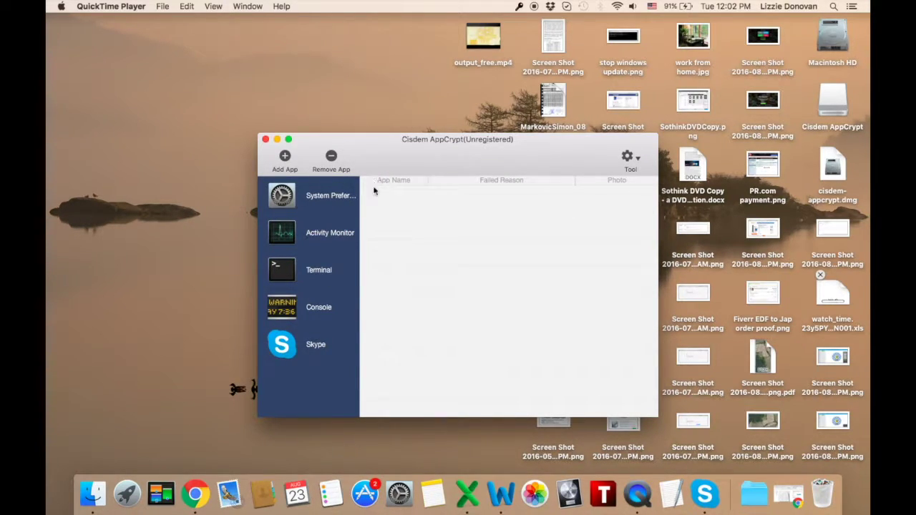
{"action": "left_click", "coordinate": [629, 157]}
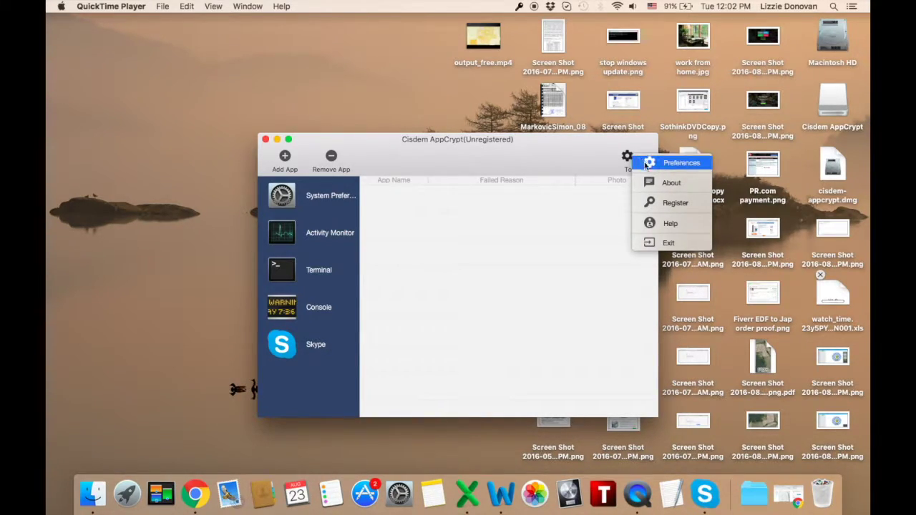
{"action": "left_click", "coordinate": [648, 165]}
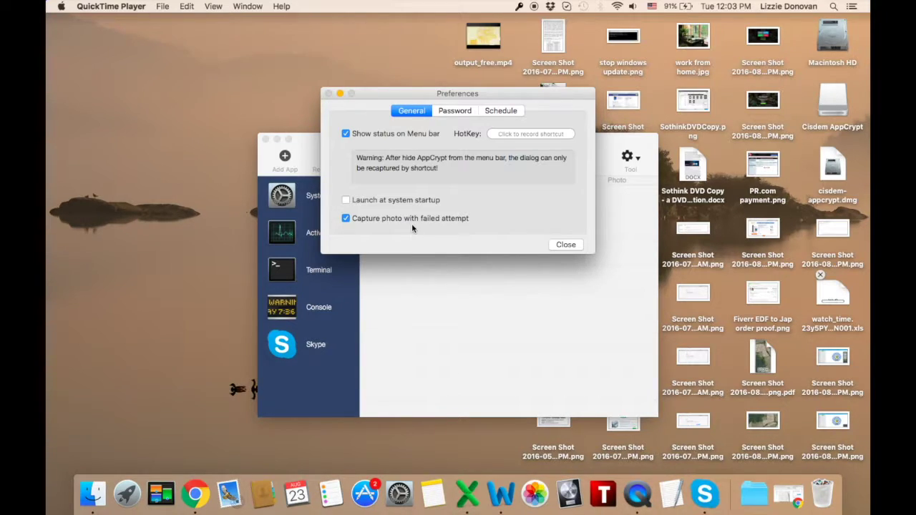
{"action": "left_click", "coordinate": [451, 112]}
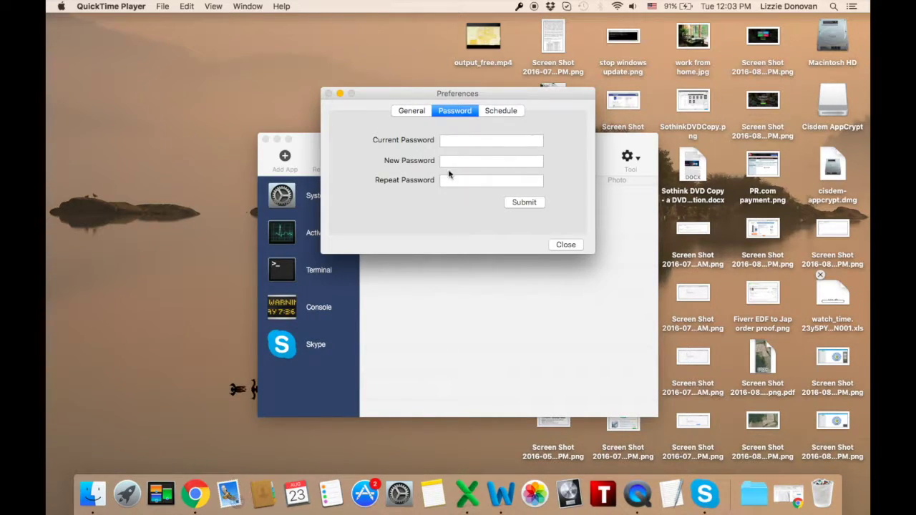
{"action": "left_click", "coordinate": [512, 111]}
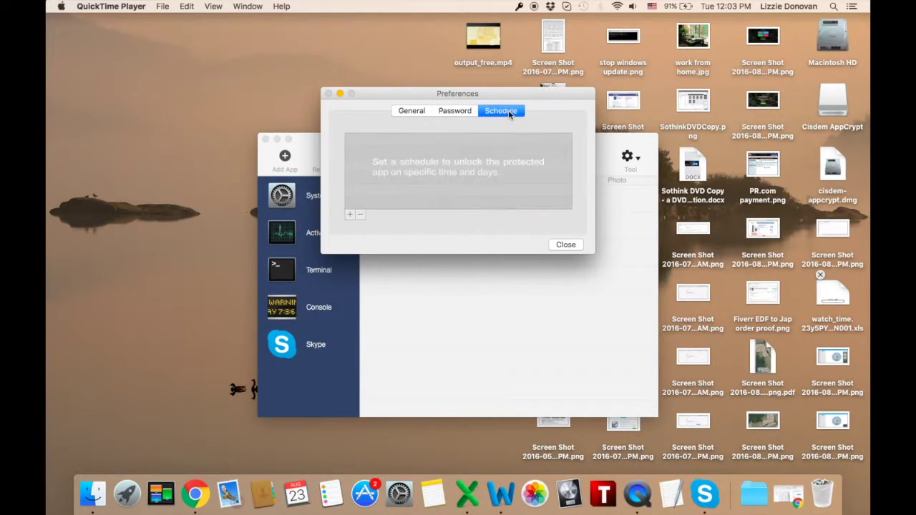
{"action": "left_click", "coordinate": [564, 245]}
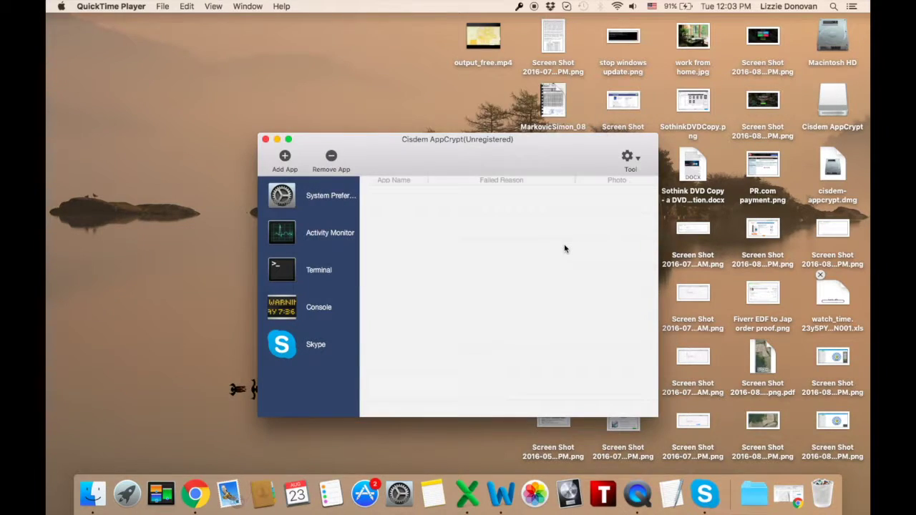
{"action": "left_click", "coordinate": [632, 159]}
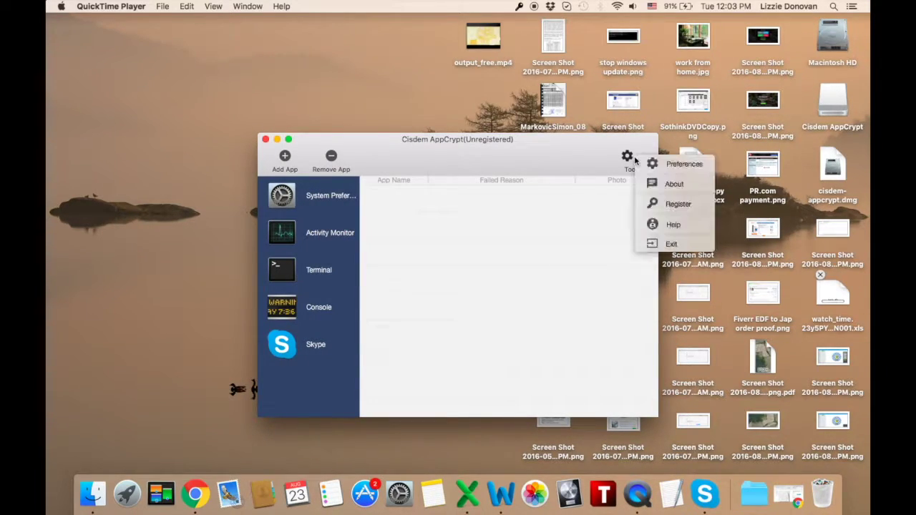
{"action": "left_click", "coordinate": [662, 186]}
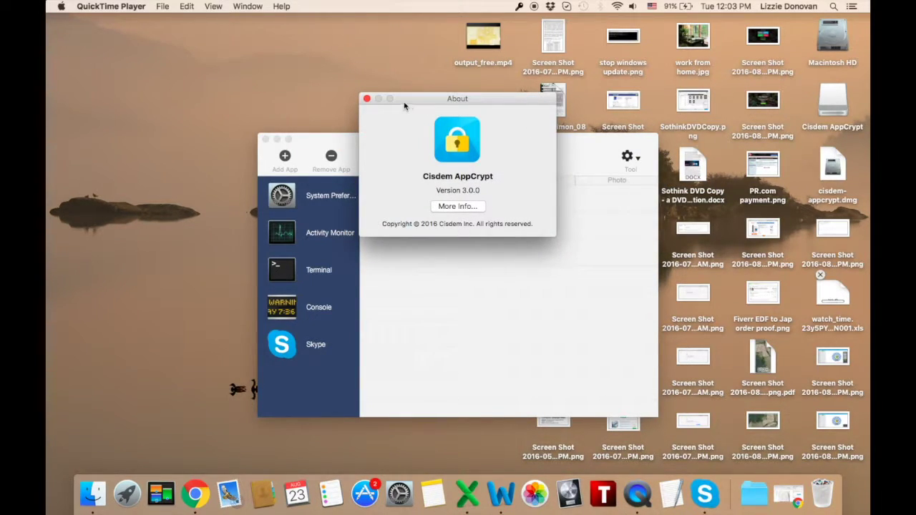
{"action": "left_click", "coordinate": [367, 99]}
{"action": "left_click", "coordinate": [628, 157]}
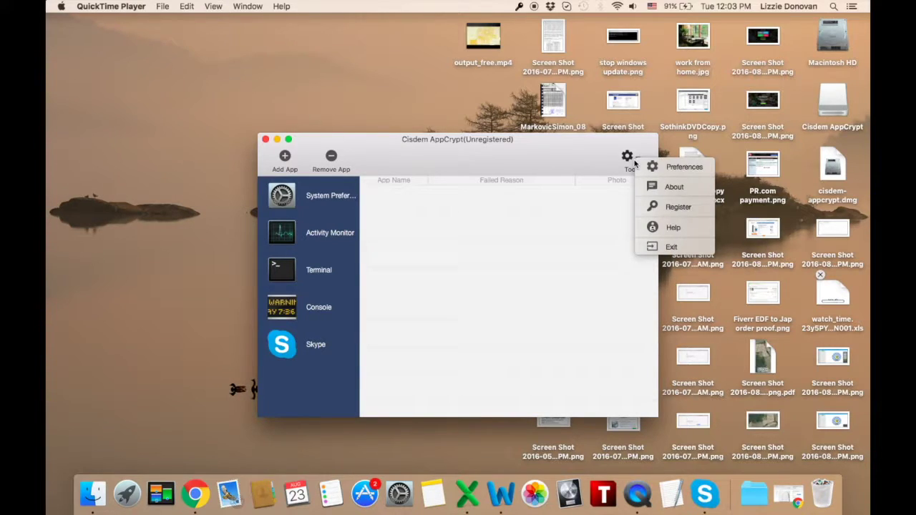
{"action": "left_click", "coordinate": [660, 206]}
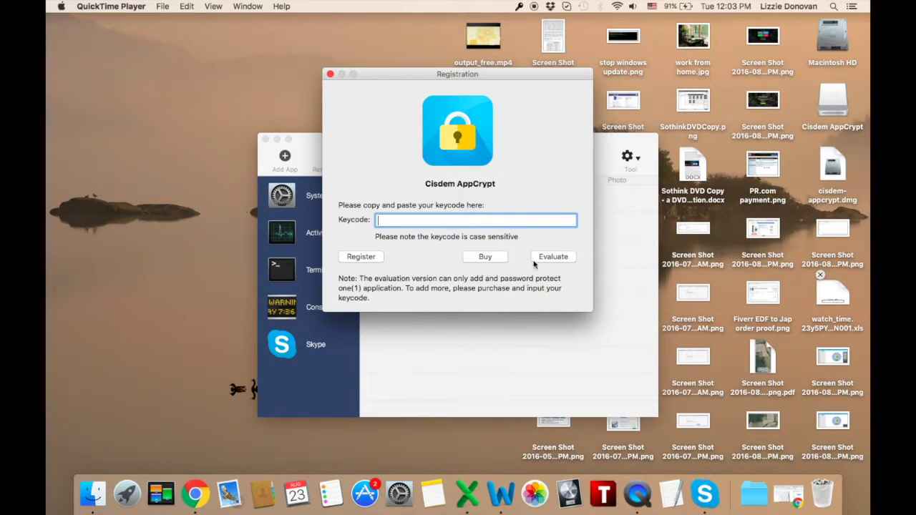
{"action": "left_click", "coordinate": [553, 258]}
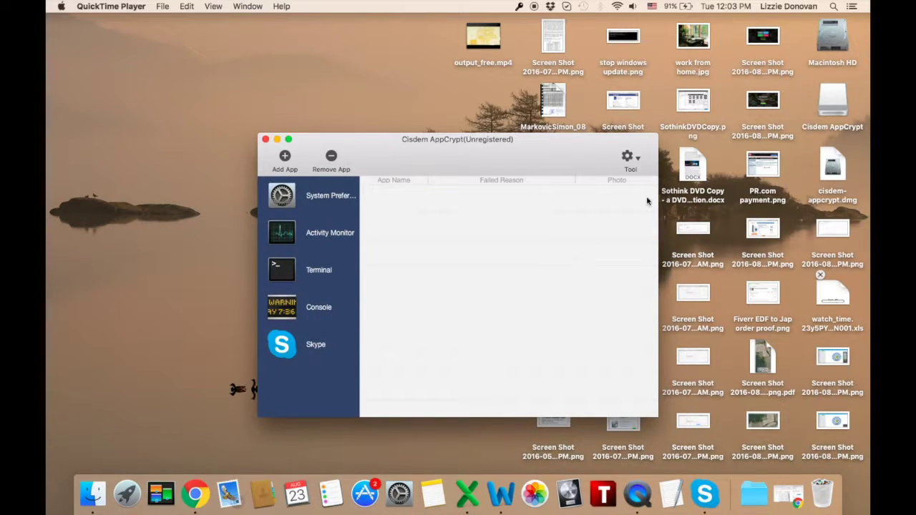
{"action": "left_click", "coordinate": [630, 159]}
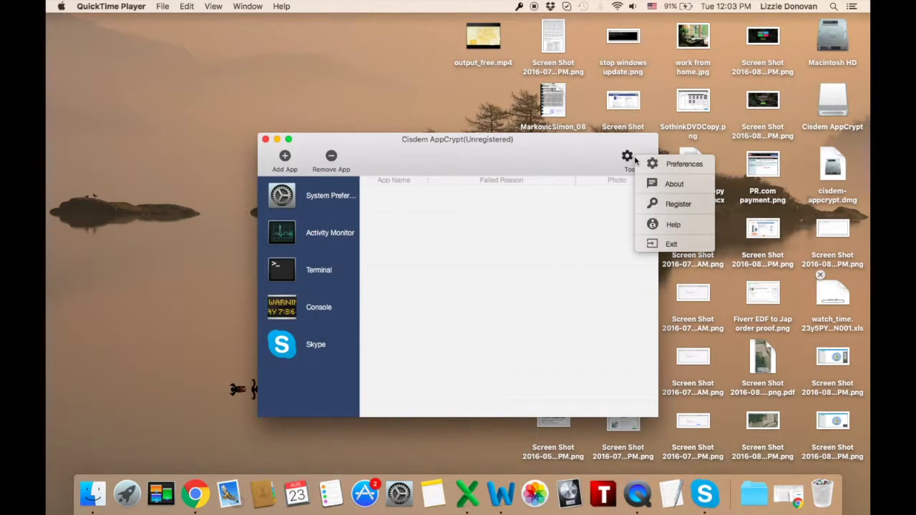
{"action": "left_click", "coordinate": [650, 223]}
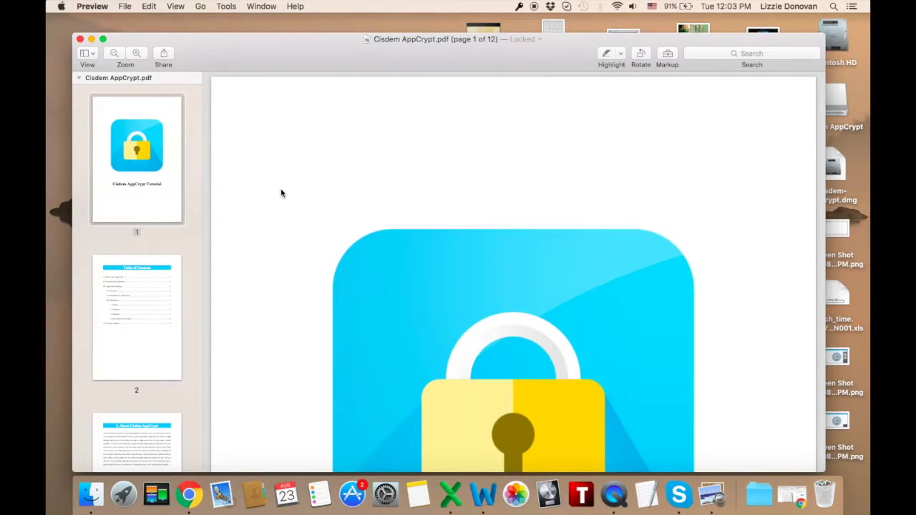
- Page through the AppCrypt tutorial PDF to its Application Operating section, then close Preview
{"action": "scroll", "coordinate": [280, 191], "scroll_direction": "down", "scroll_amount": 5}
{"action": "scroll", "coordinate": [281, 192], "scroll_direction": "down", "scroll_amount": 10}
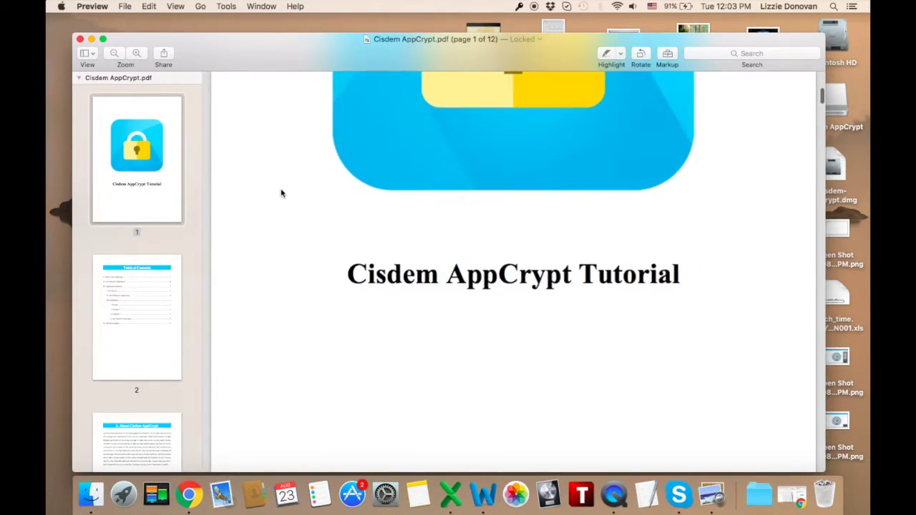
{"action": "scroll", "coordinate": [281, 191], "scroll_direction": "down", "scroll_amount": 10}
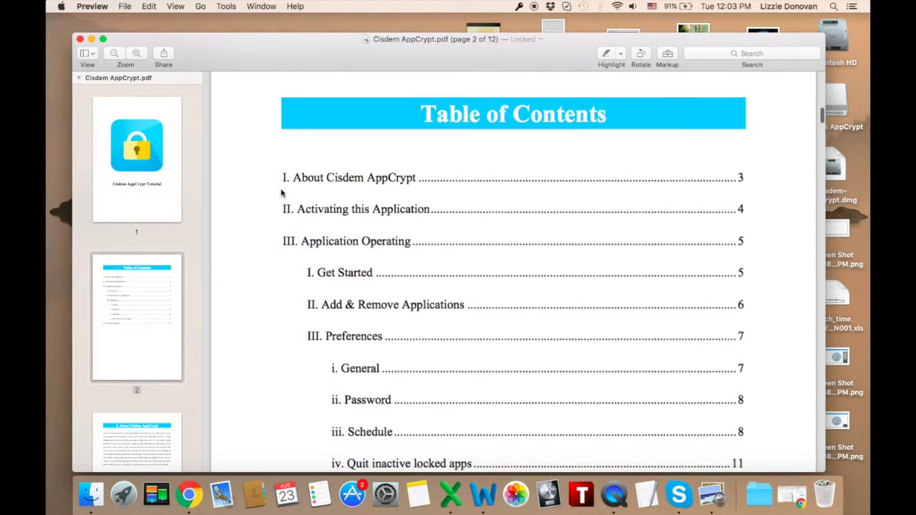
{"action": "scroll", "coordinate": [281, 192], "scroll_direction": "down", "scroll_amount": 10}
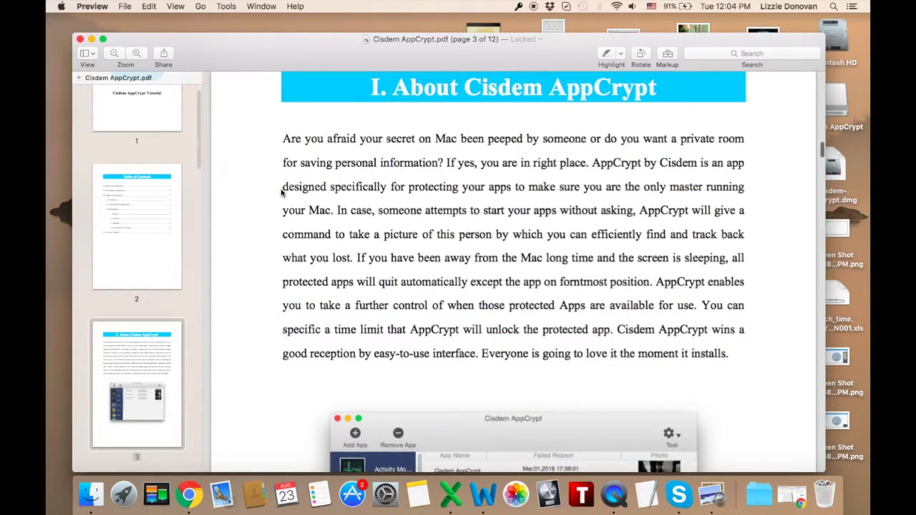
{"action": "scroll", "coordinate": [280, 192], "scroll_direction": "down", "scroll_amount": 10}
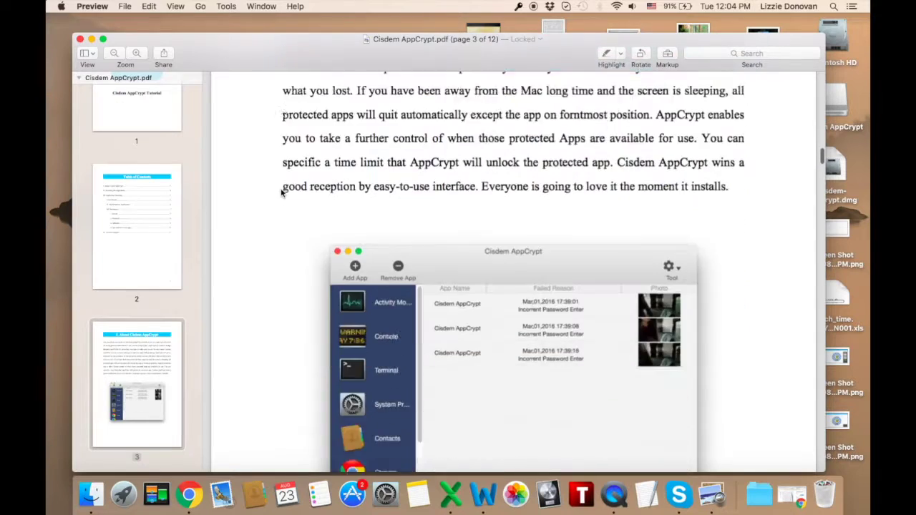
{"action": "scroll", "coordinate": [281, 193], "scroll_direction": "down", "scroll_amount": 6}
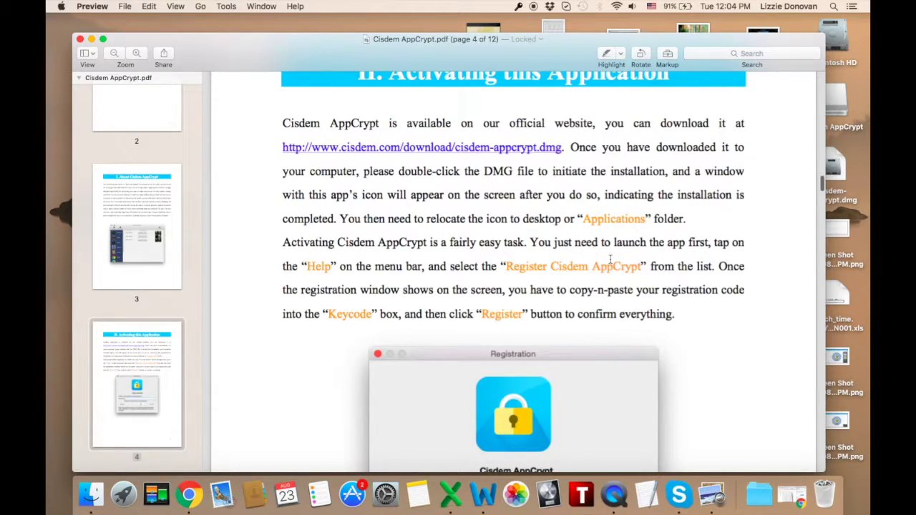
{"action": "scroll", "coordinate": [610, 259], "scroll_direction": "down", "scroll_amount": 15}
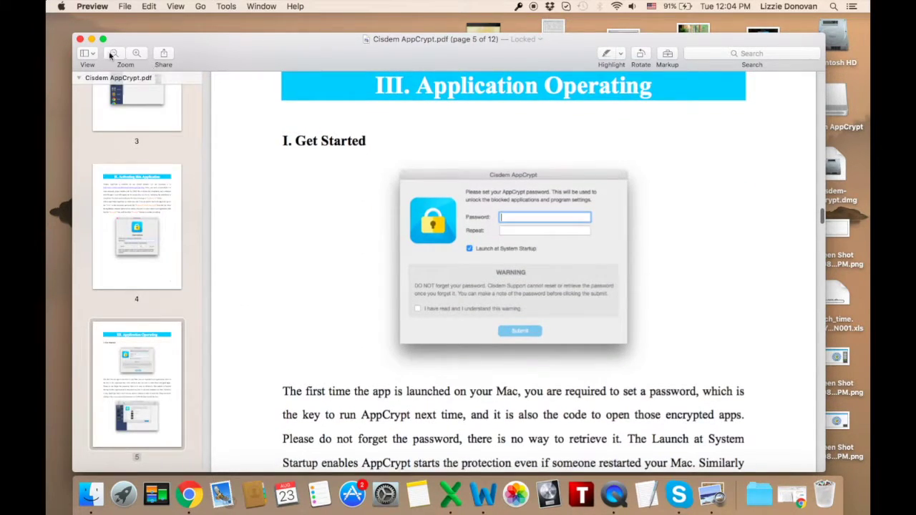
{"action": "left_click", "coordinate": [80, 39]}
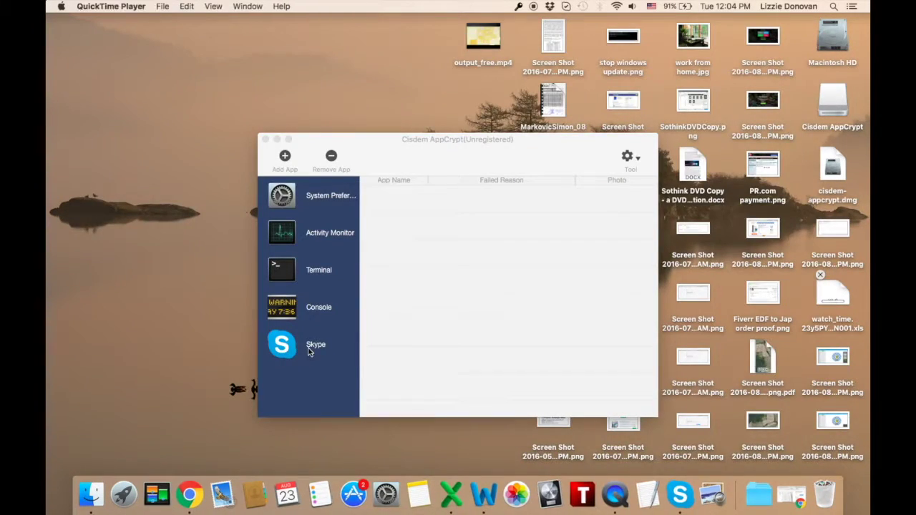
- Remove Skype, Console and Terminal from AppCrypt's protected apps
{"action": "left_click", "coordinate": [331, 156]}
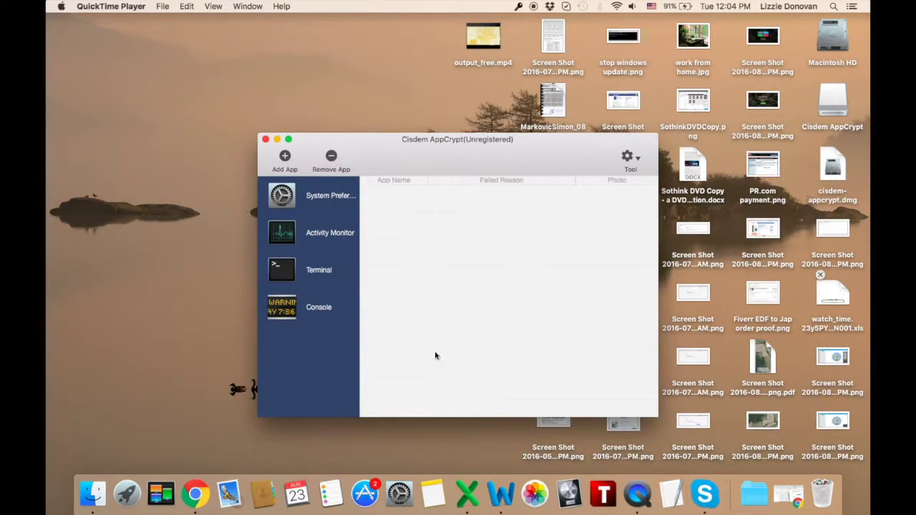
{"action": "left_click", "coordinate": [329, 309]}
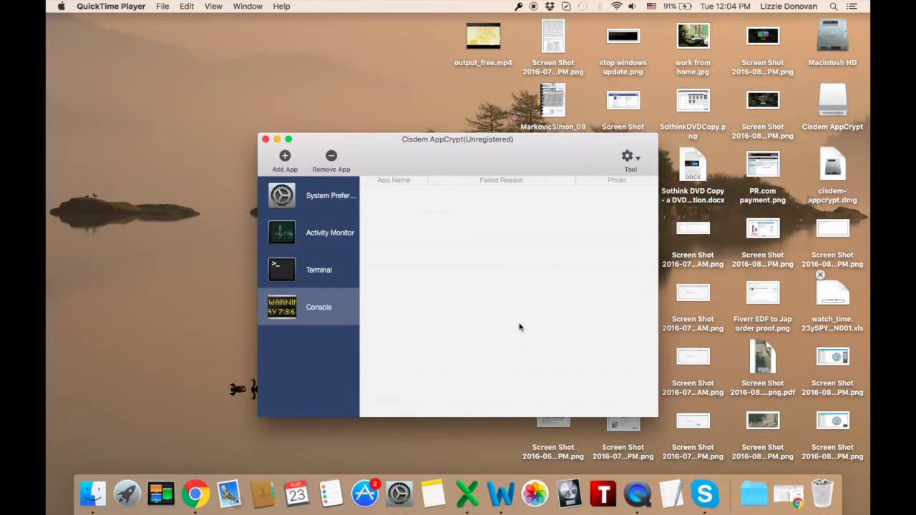
{"action": "left_click", "coordinate": [331, 159]}
{"action": "left_click", "coordinate": [312, 276]}
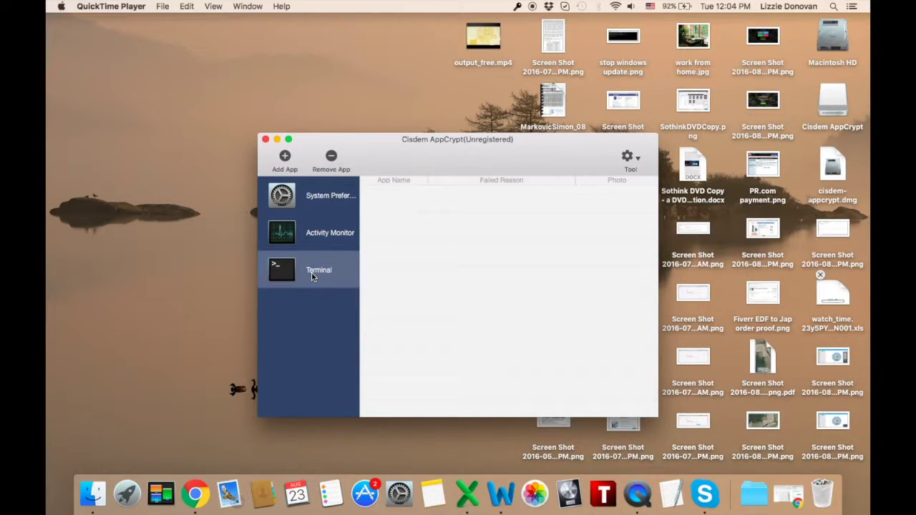
{"action": "left_click", "coordinate": [331, 159]}
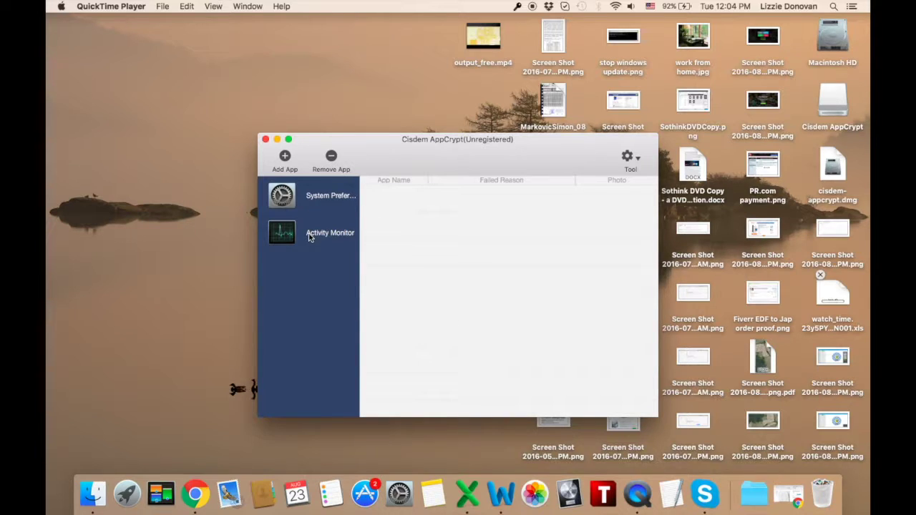
- Remove Activity Monitor and System Preferences, emptying the list, then close the window
{"action": "left_click", "coordinate": [309, 237]}
{"action": "left_click", "coordinate": [330, 158]}
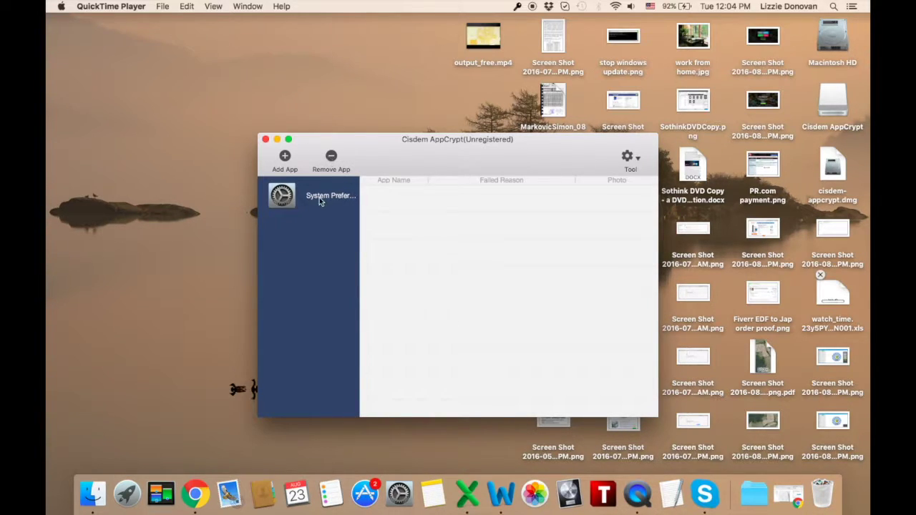
{"action": "left_click", "coordinate": [320, 197]}
{"action": "left_click", "coordinate": [331, 157]}
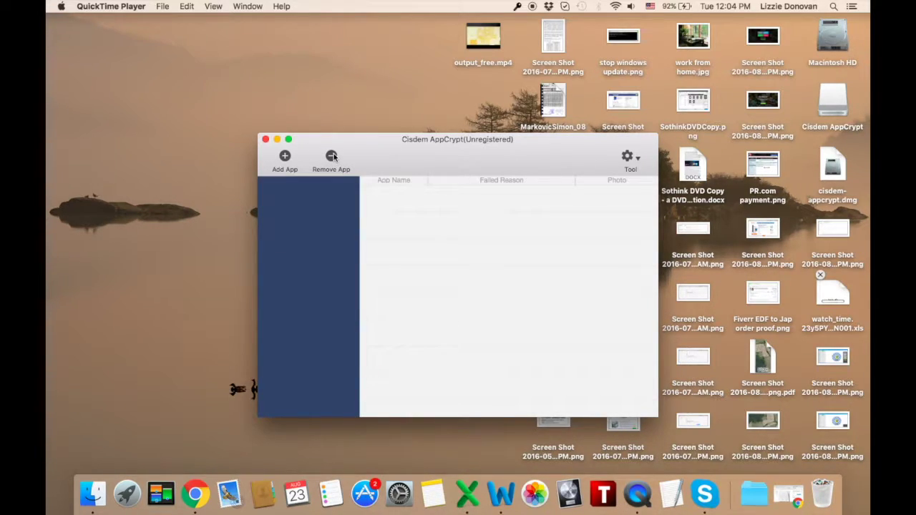
{"action": "left_click", "coordinate": [265, 139]}
- Unlock AppCrypt from its menu-bar key icon by submitting the master password
{"action": "left_click", "coordinate": [91, 6]}
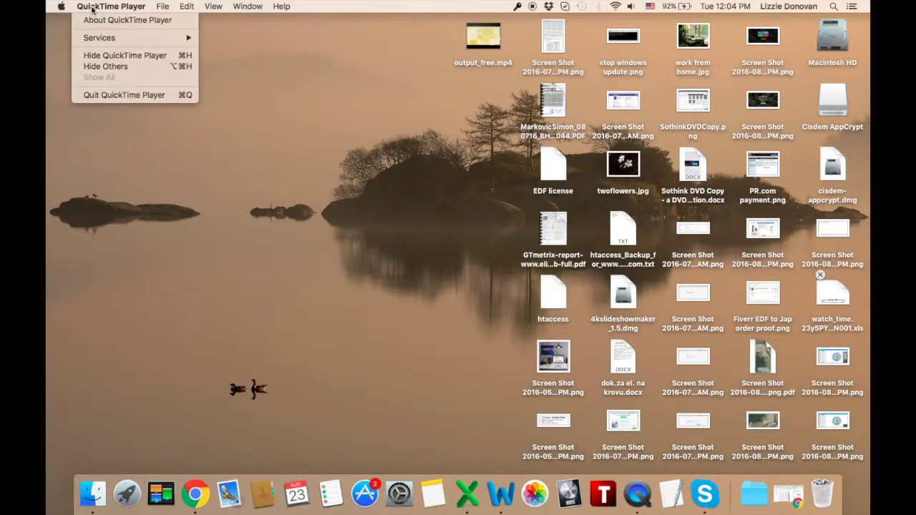
{"action": "left_click", "coordinate": [499, 30]}
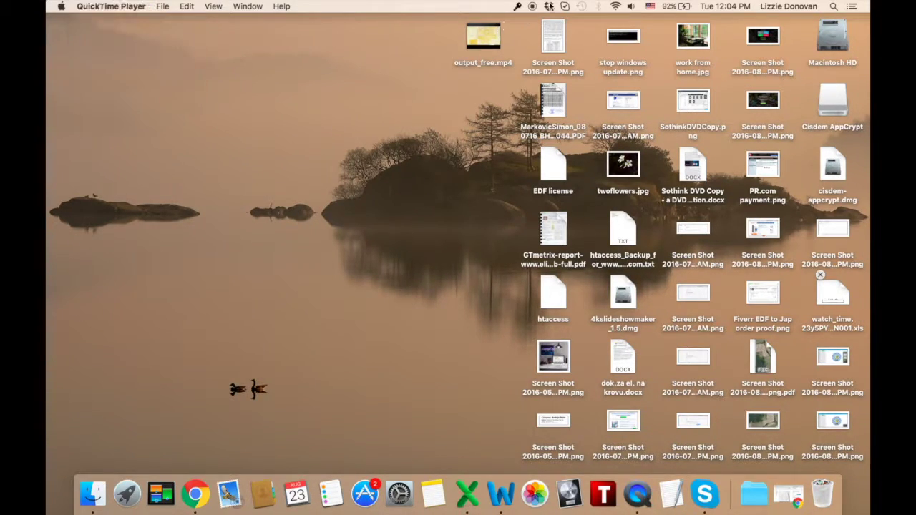
{"action": "left_click", "coordinate": [517, 7]}
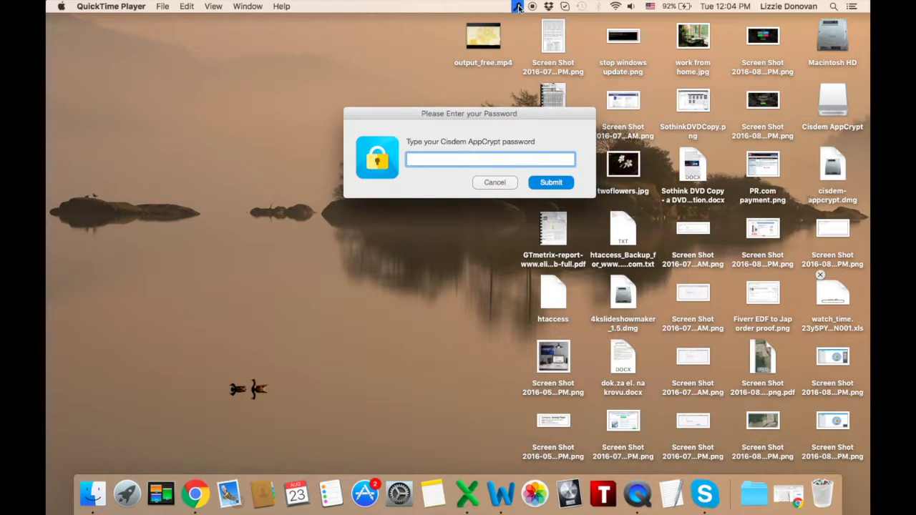
{"action": "type", "text": "123456"}
{"action": "left_click", "coordinate": [551, 182]}
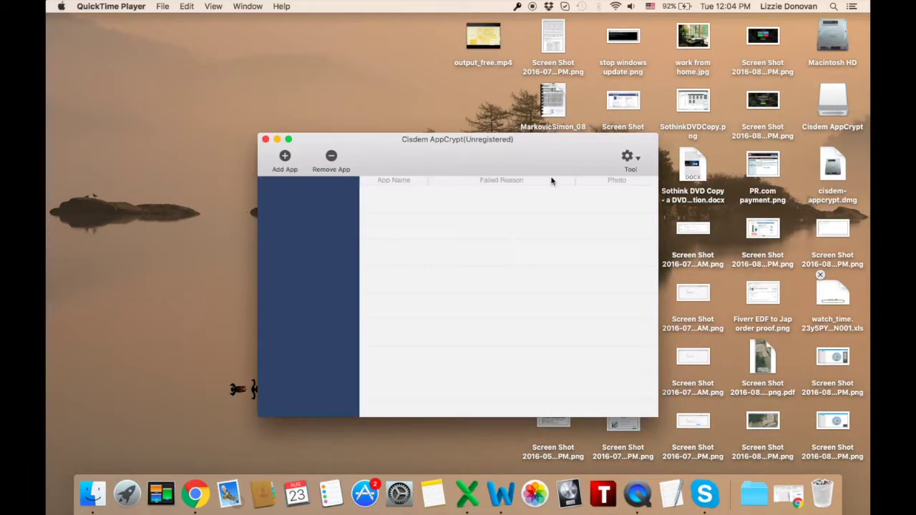
- Add Dropbox.app from Applications as the only protected app and select its entry
{"action": "left_click", "coordinate": [285, 156]}
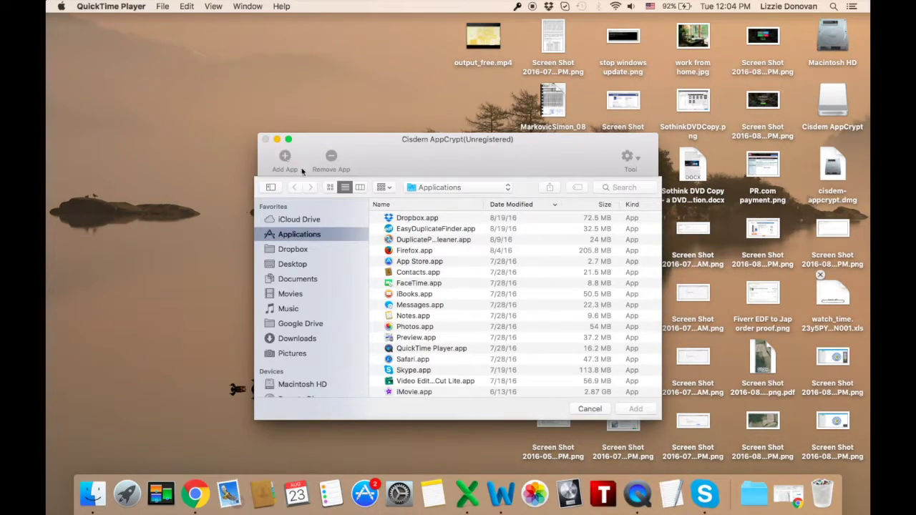
{"action": "left_click", "coordinate": [413, 220]}
{"action": "left_click", "coordinate": [634, 406]}
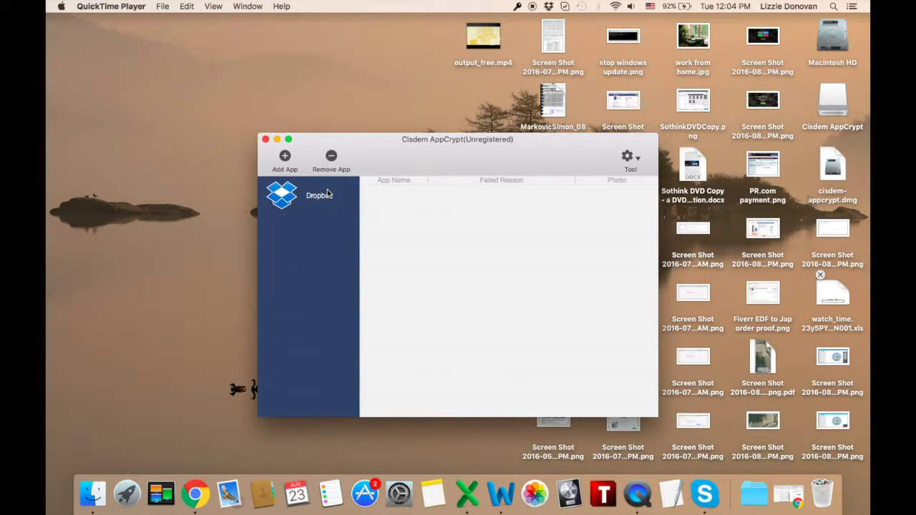
{"action": "left_click", "coordinate": [320, 200]}
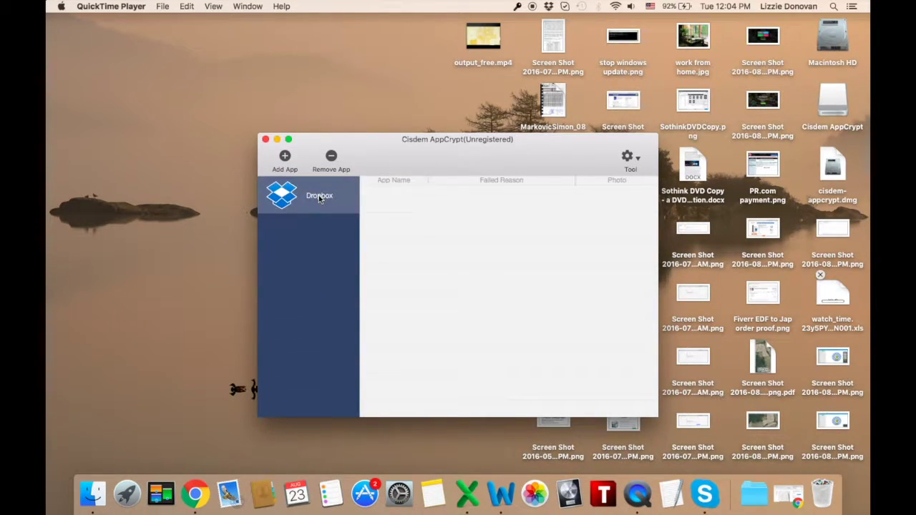